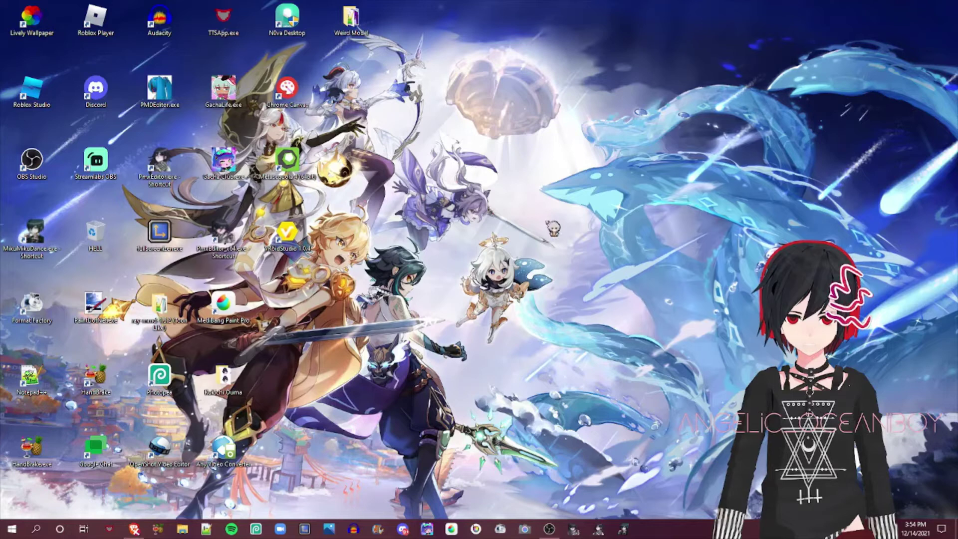
Bring up the LearnMMD.com Downloads page at the MME v037 English 32-bit/64-bit section.
drag(674, 341, 551, 184)
drag(655, 370, 410, 174)
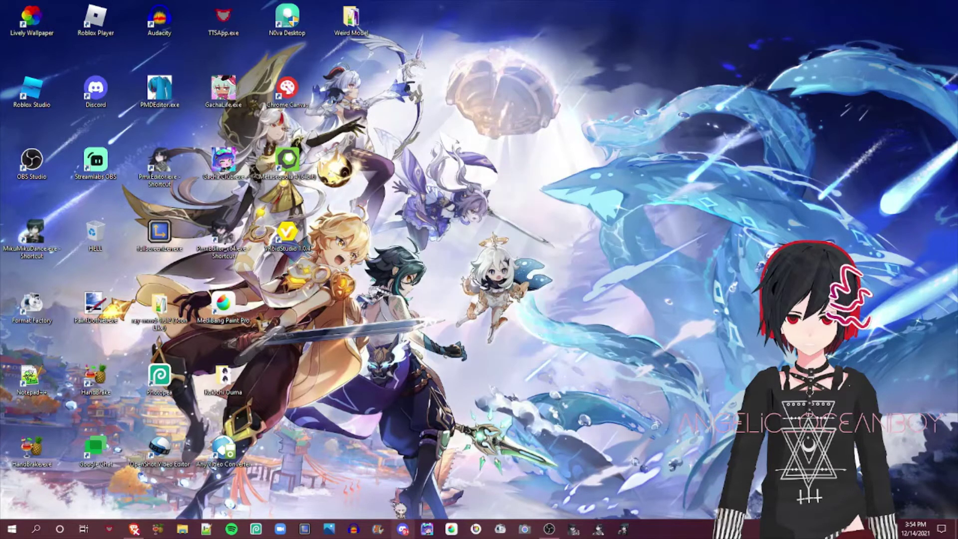
click(133, 529)
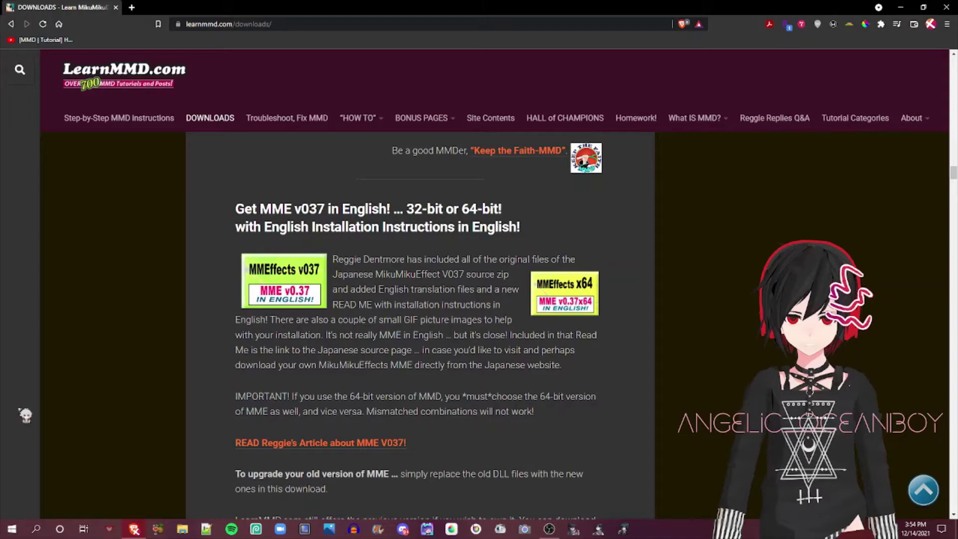
right_click(8, 533)
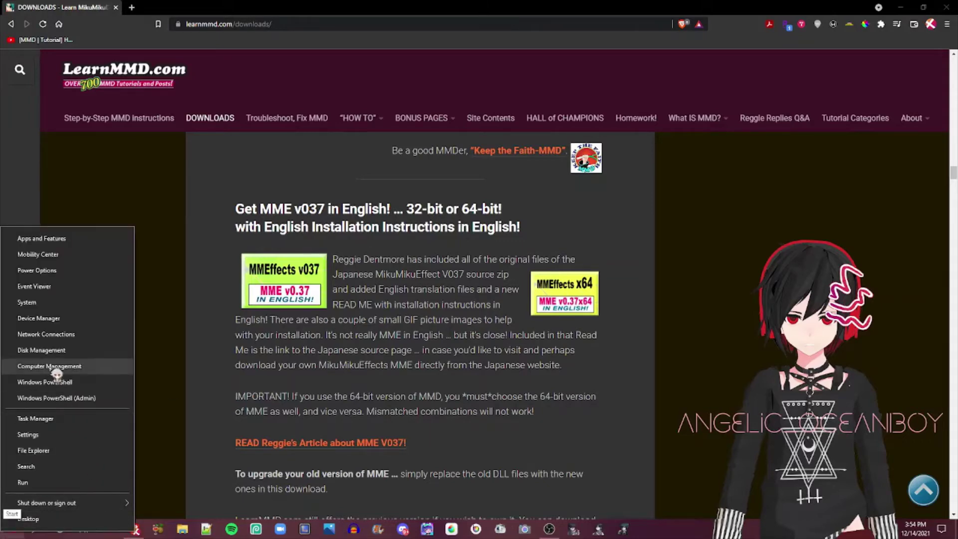
click(30, 302)
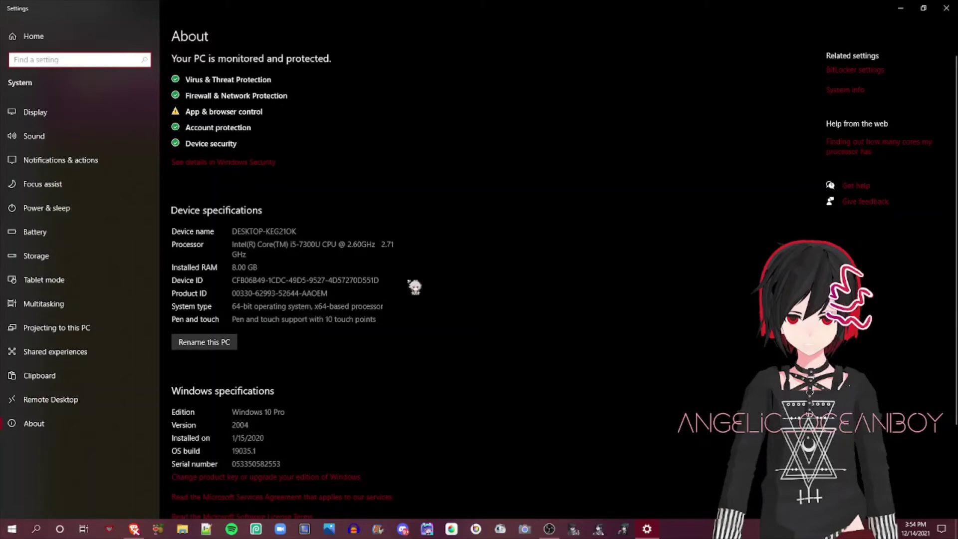
click(947, 8)
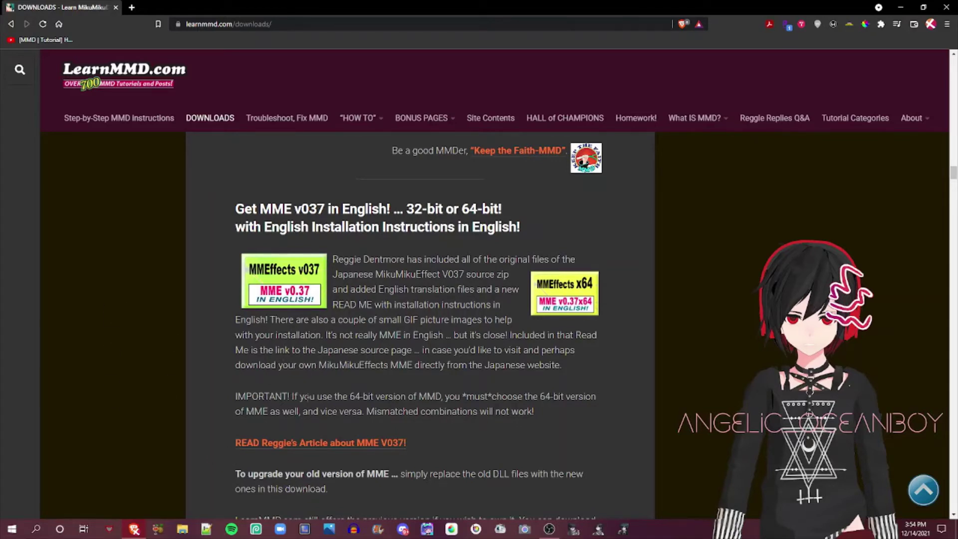
Save MMEffect_v037x64_English.zip from the 64-bit download link into the Downloads folder.
drag(292, 397, 426, 399)
click(567, 314)
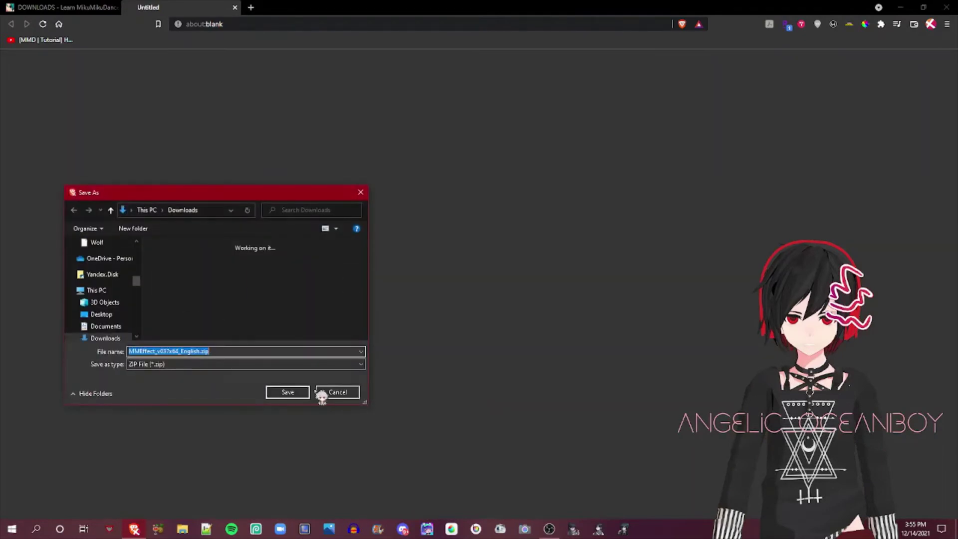
click(298, 394)
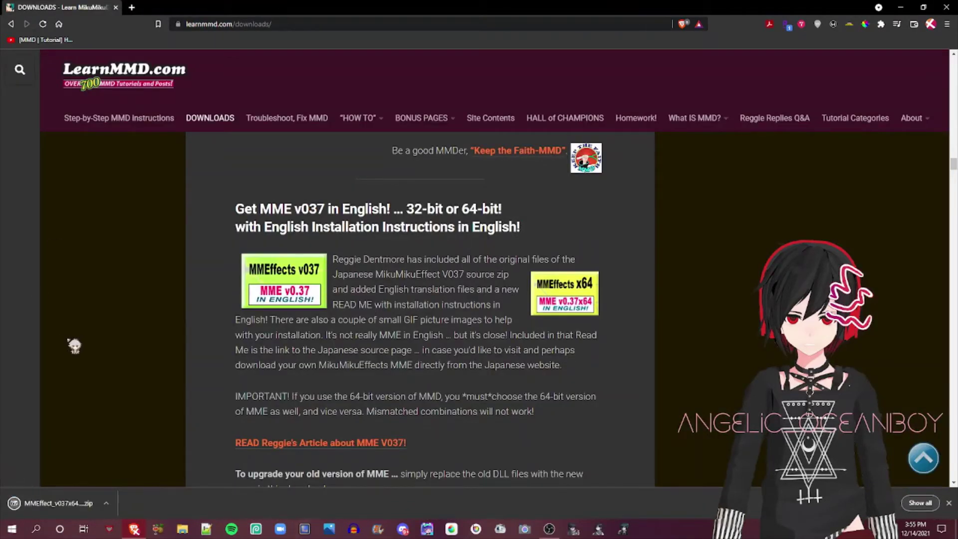
Launch MikuMikuDance.exe from the MikuMikuDanceE_v926x64 folder in File Explorer.
click(182, 528)
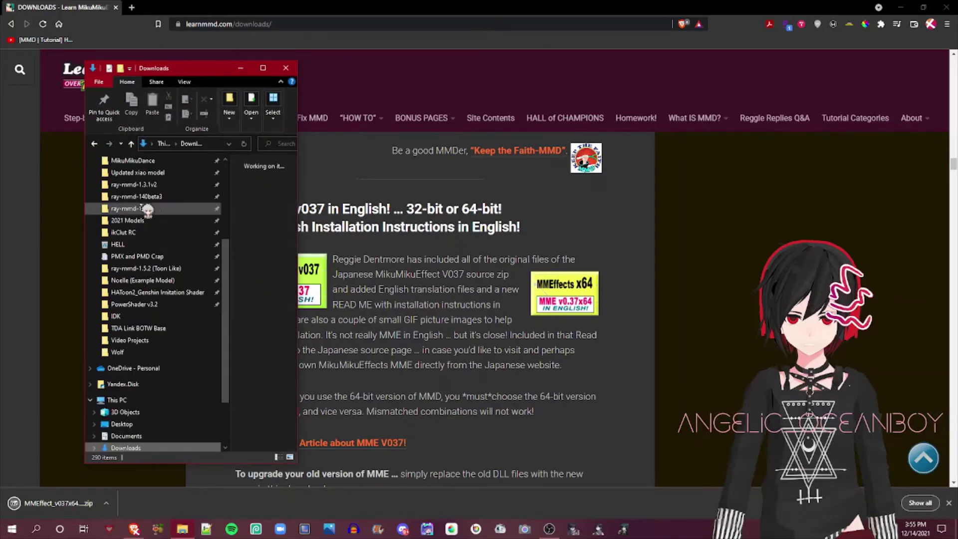
double_click(282, 286)
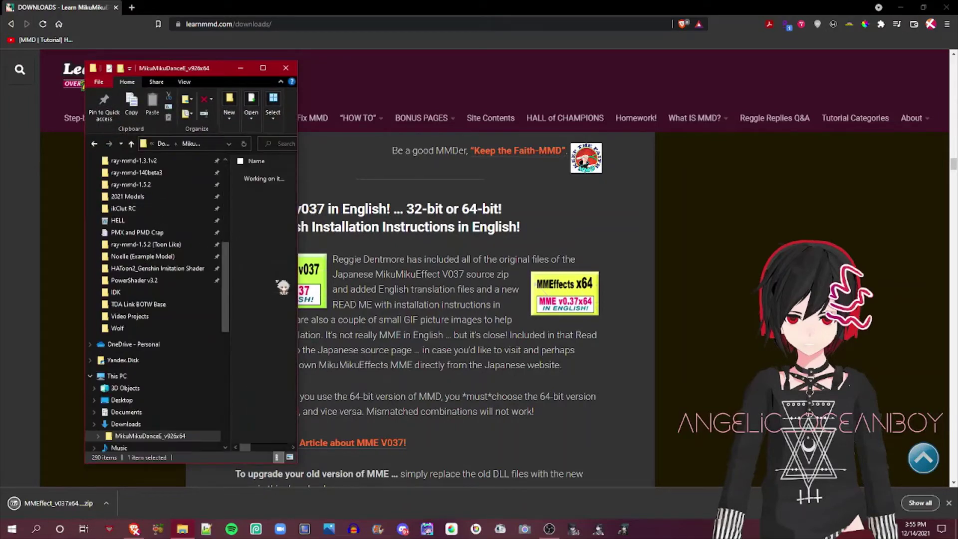
click(272, 197)
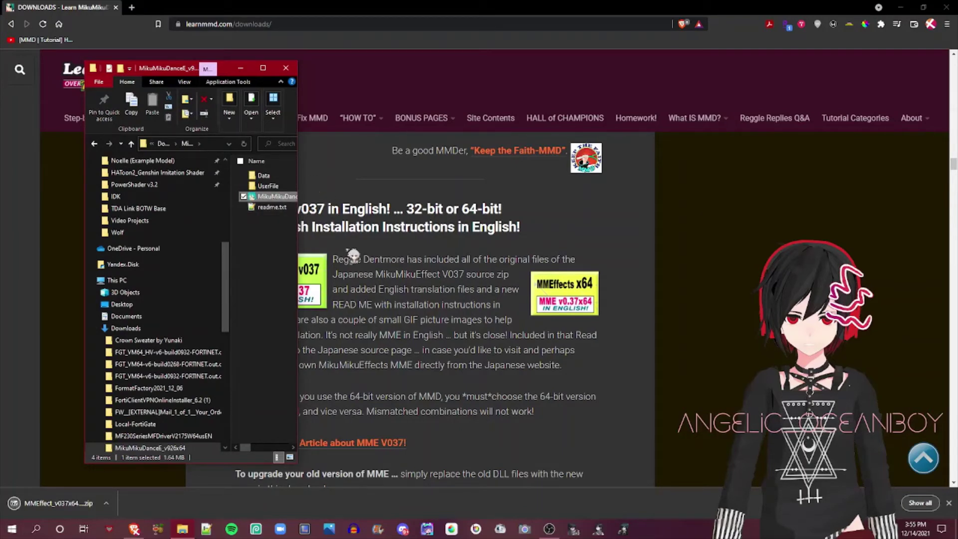
double_click(269, 197)
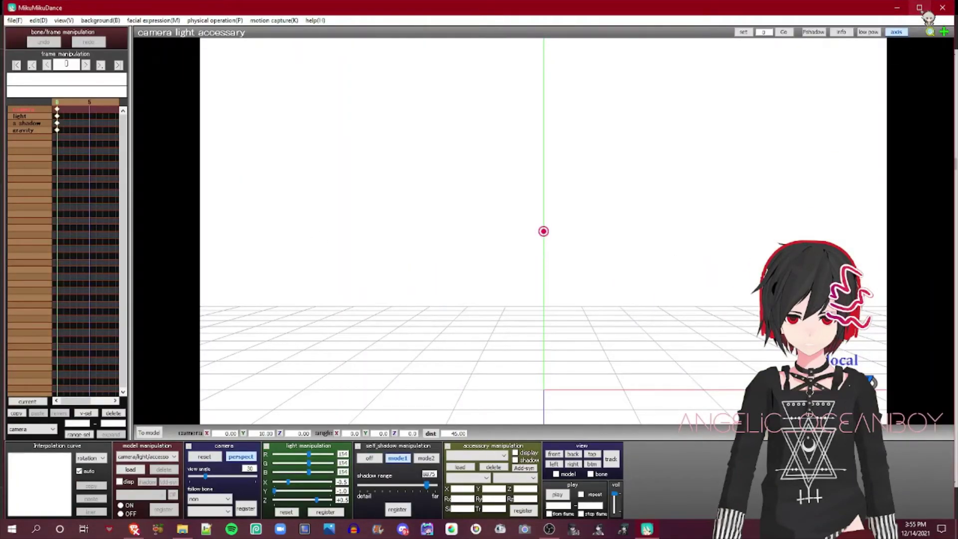
Maximize MikuMikuDance, tilt the view down onto the grid, then close the program.
click(919, 8)
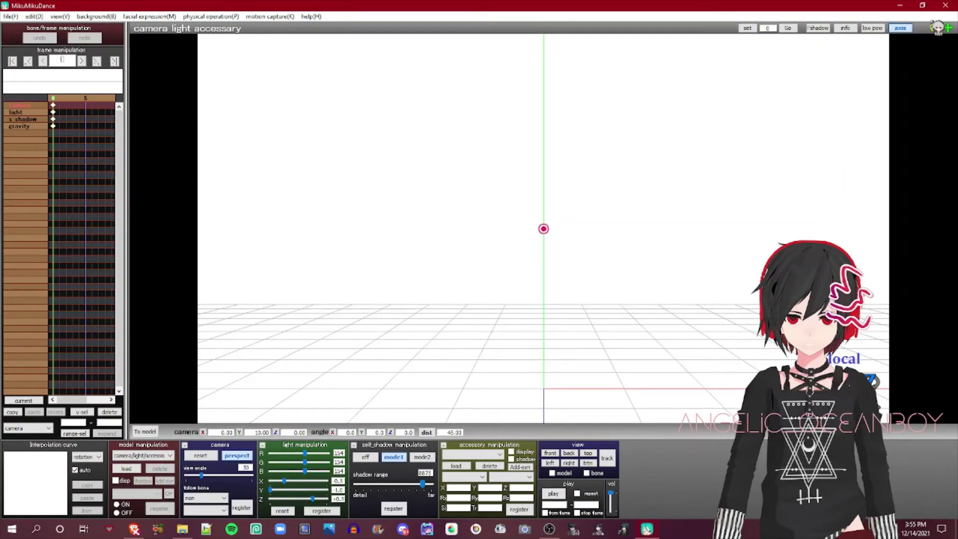
scroll(524, 180, down, 3)
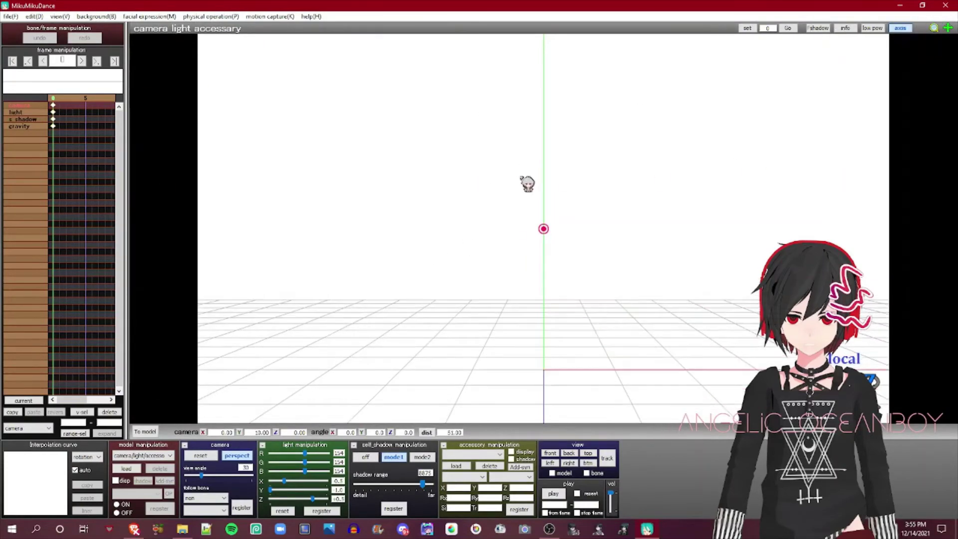
drag(528, 184, 603, 135)
scroll(545, 118, up, 6)
scroll(545, 119, down, 3)
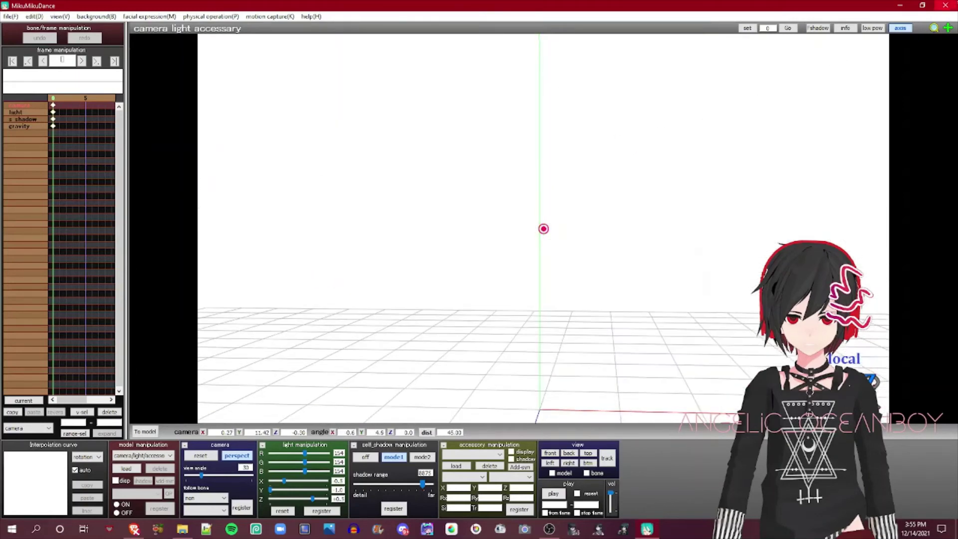
click(945, 5)
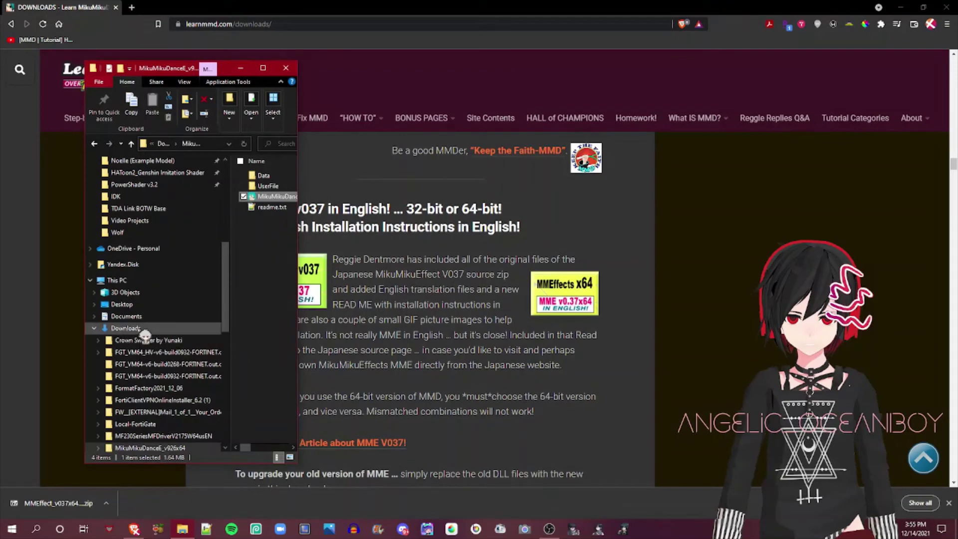
Open the MMEffect x64 zip in 7-Zip, enter MMEffect_v037x64_English, and select the English read-me.
click(126, 328)
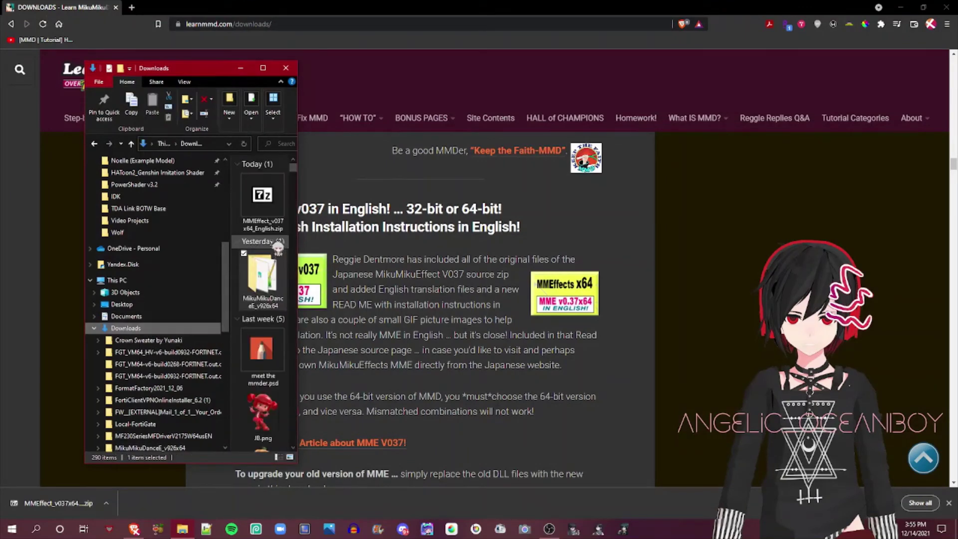
double_click(277, 222)
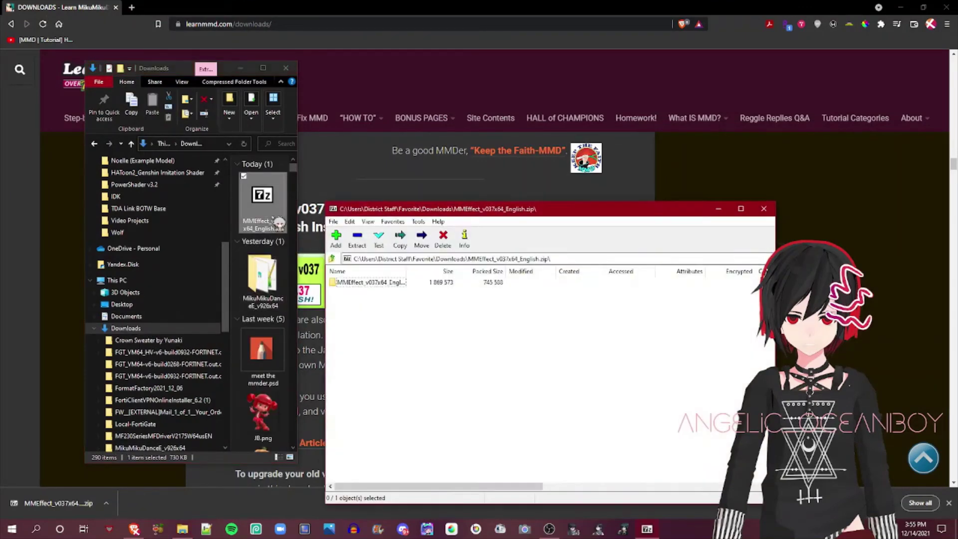
double_click(371, 283)
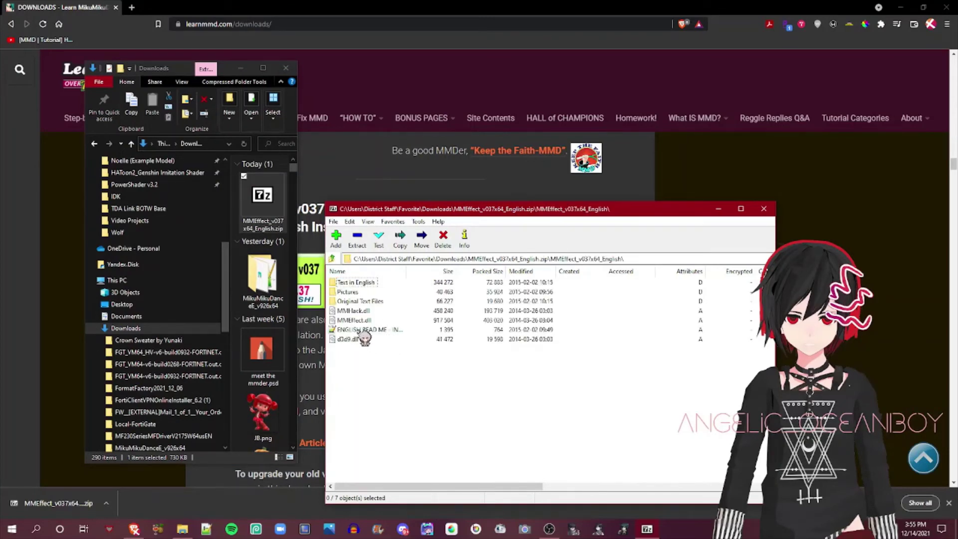
click(364, 320)
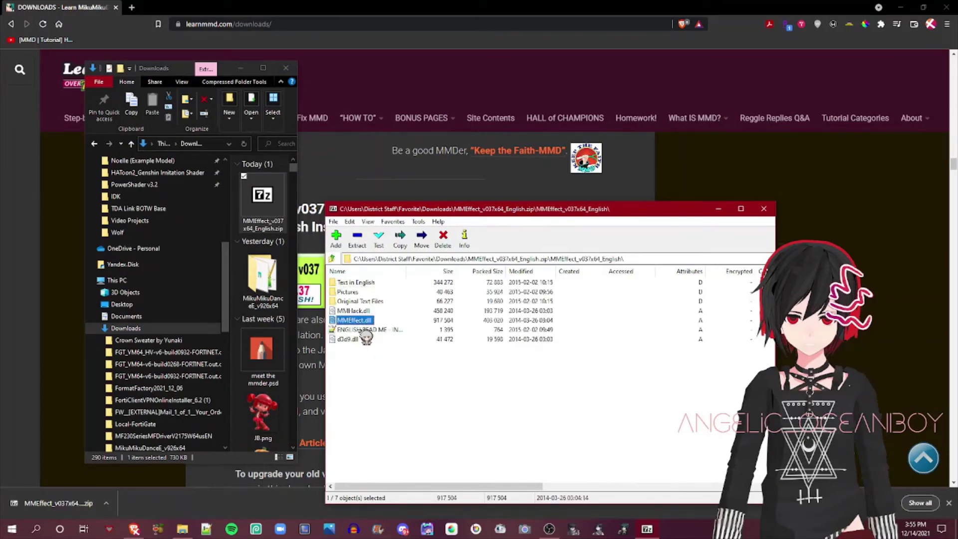
click(366, 330)
Open ENGLISH READ ME - INSTALL.txt on the right, with the MikuMikuDanceE_v926x64 folder beside it.
double_click(366, 330)
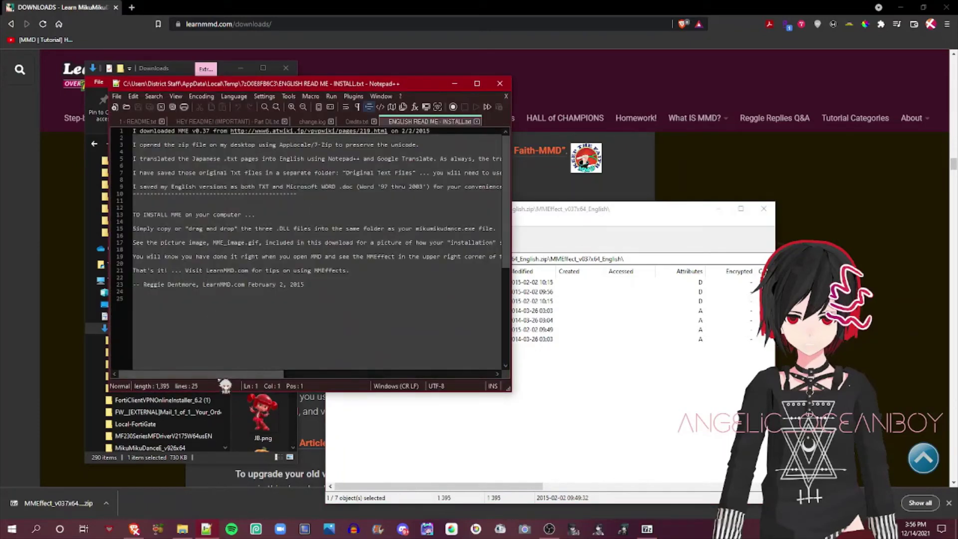
drag(207, 86, 552, 92)
double_click(261, 277)
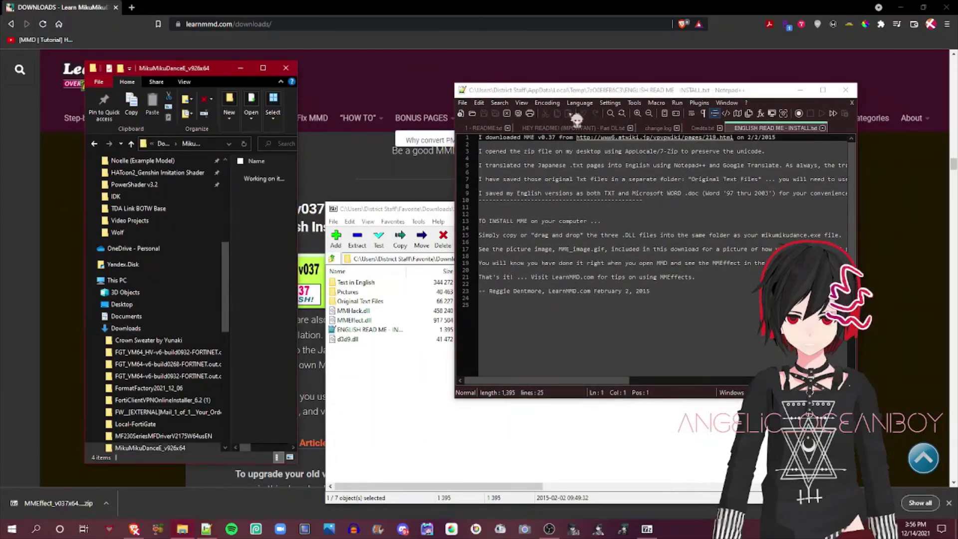
drag(172, 69, 132, 103)
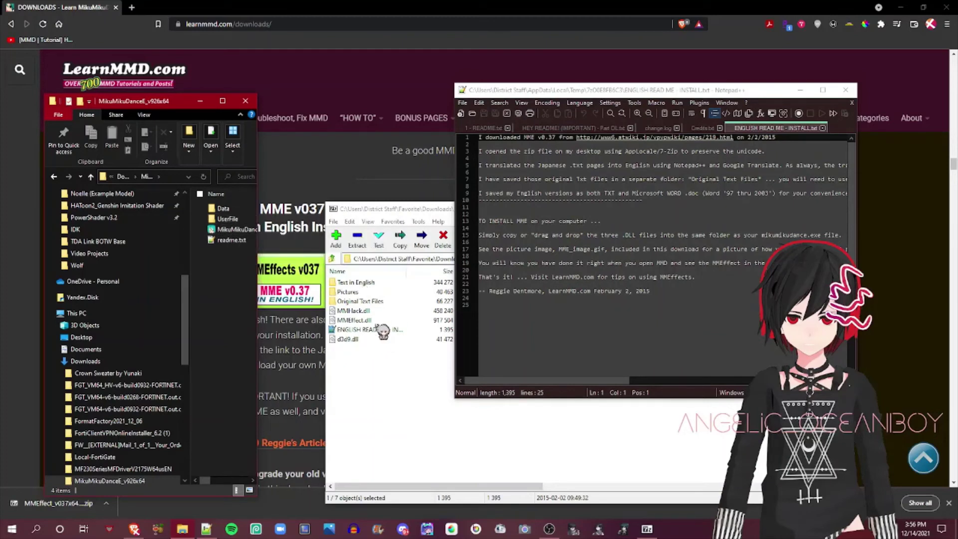
Copy d3d9.dll, MMEffect.dll and MMHack.dll from the archive into the MikuMikuDanceE_v926x64 folder.
click(349, 340)
ctrl+click(353, 321)
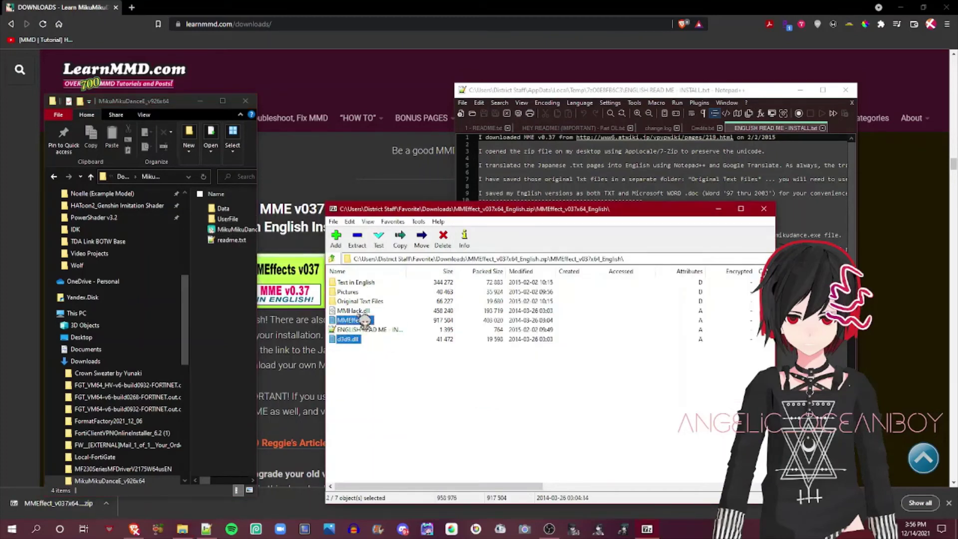
ctrl+click(355, 311)
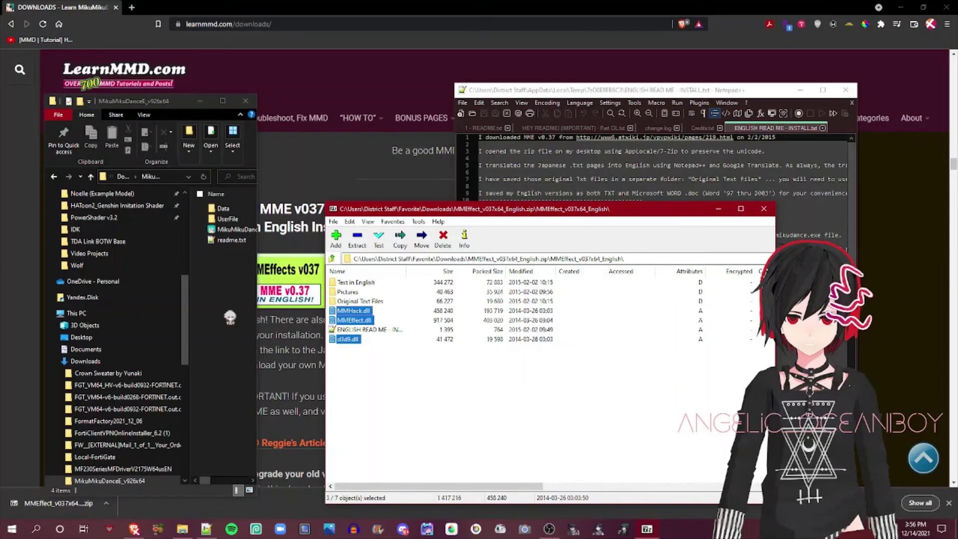
drag(230, 317, 246, 320)
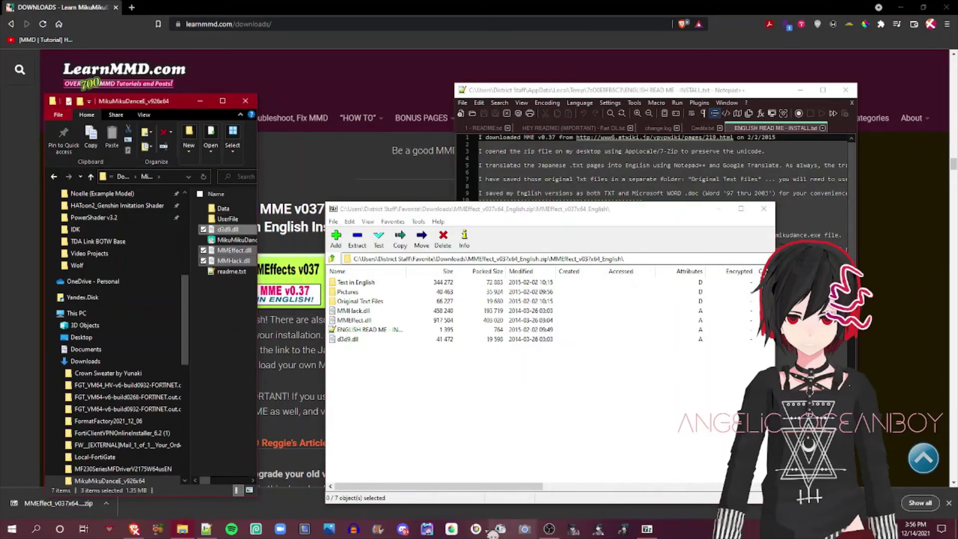
Return to the MikuMikuDanceE_v926x64 folder and select MikuMikuDance.exe.
click(276, 385)
click(182, 529)
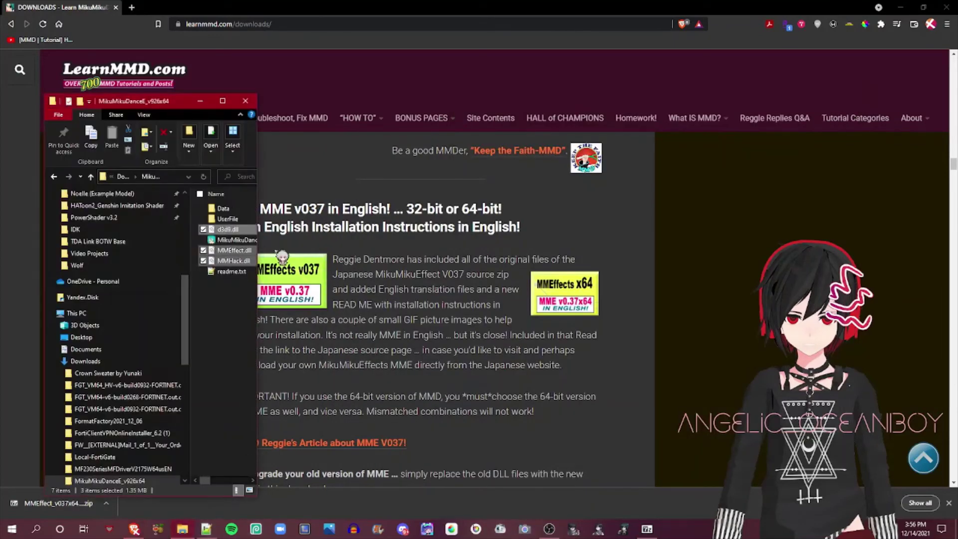
click(245, 240)
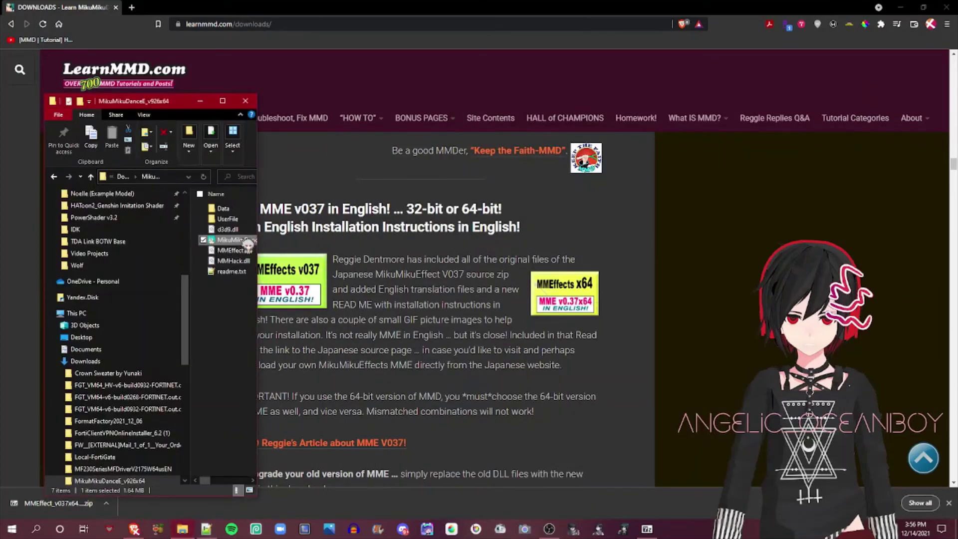
Relaunch MikuMikuDance and open MMEffect > Effect Mapping to confirm the Map Effect File dialog.
double_click(248, 243)
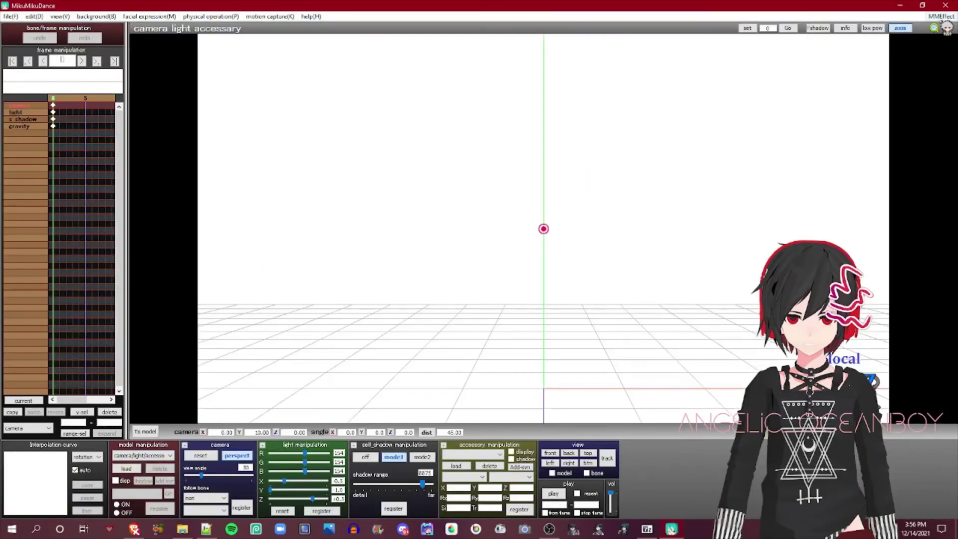
click(940, 17)
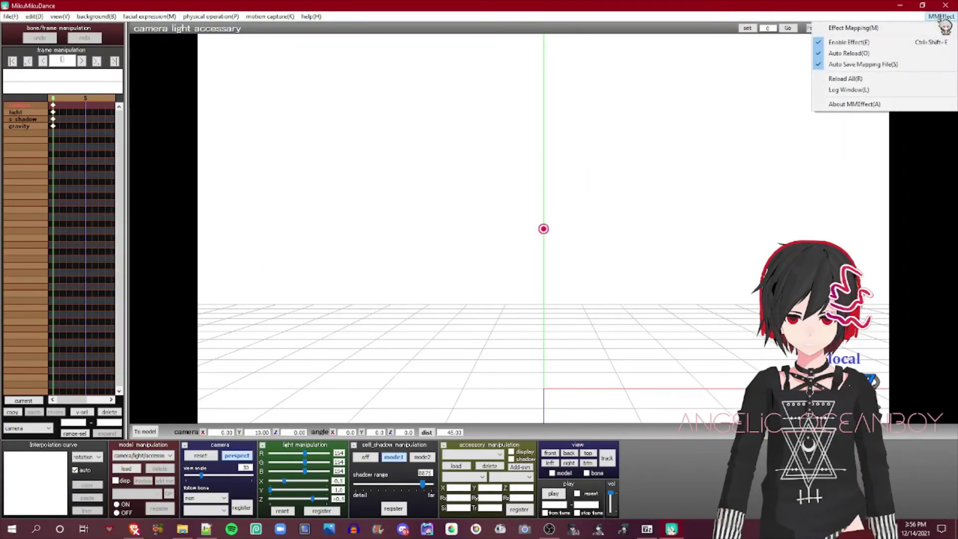
click(944, 27)
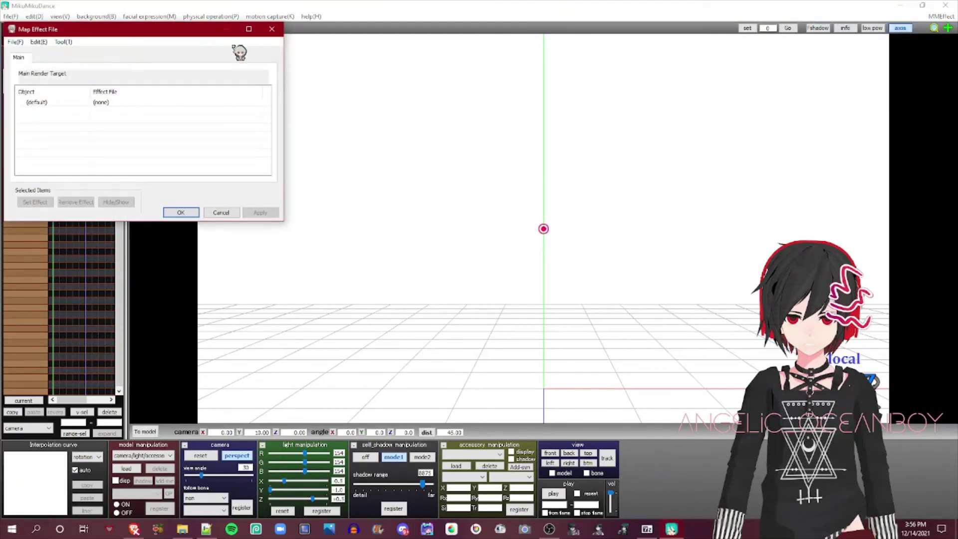
scroll(553, 179, up, 5)
mouse_move(554, 179)
mouse_down()
mouse_move(515, 192)
mouse_move(554, 167)
mouse_move(561, 173)
mouse_move(552, 136)
mouse_move(562, 174)
mouse_up()
scroll(559, 169, up, 5)
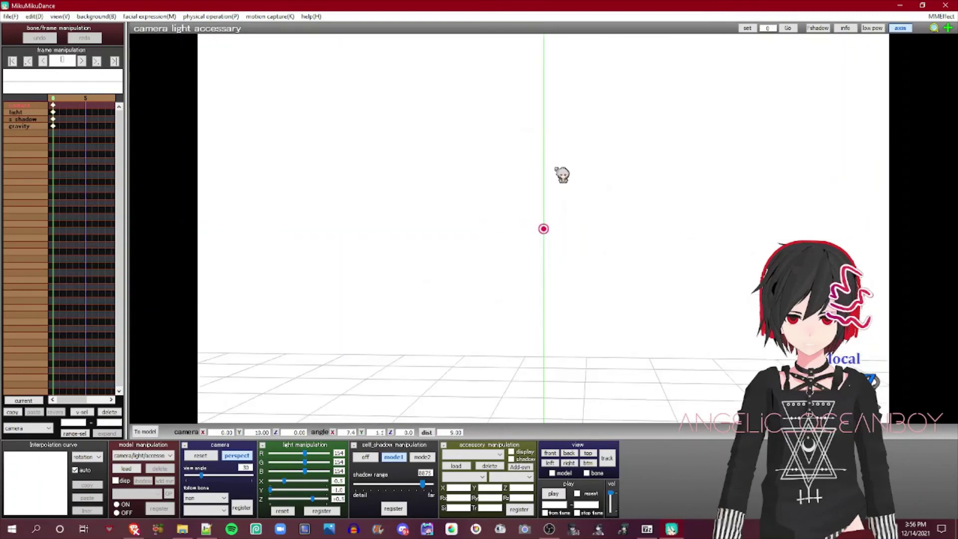
scroll(562, 174, down, 5)
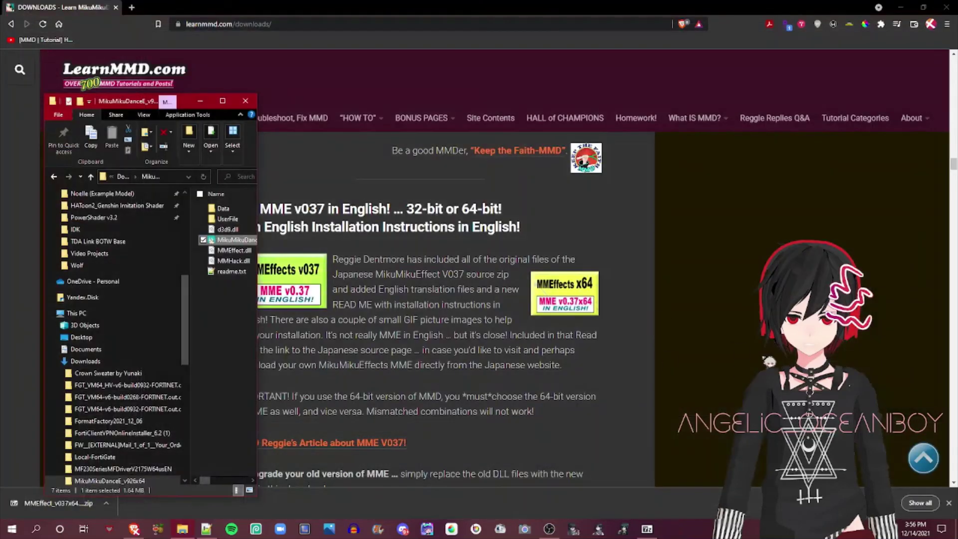
click(769, 360)
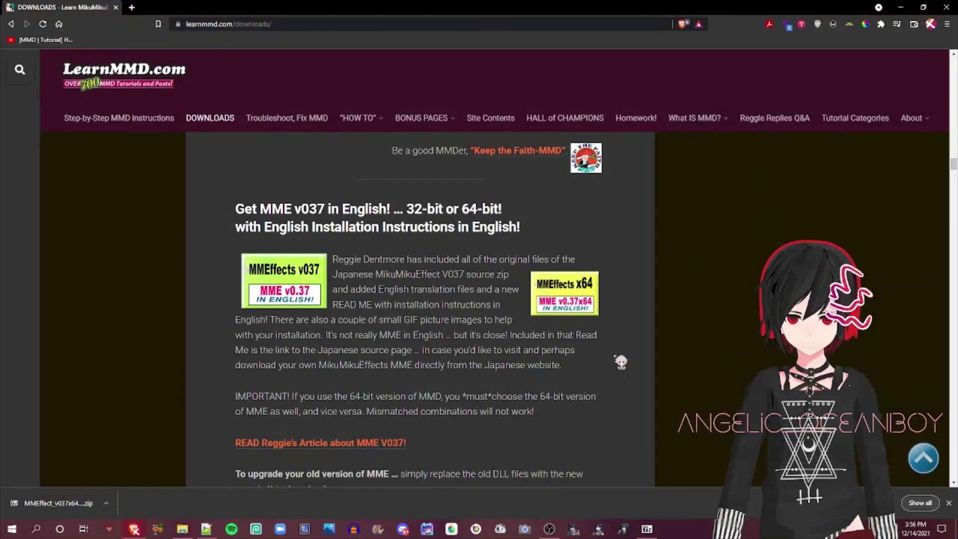